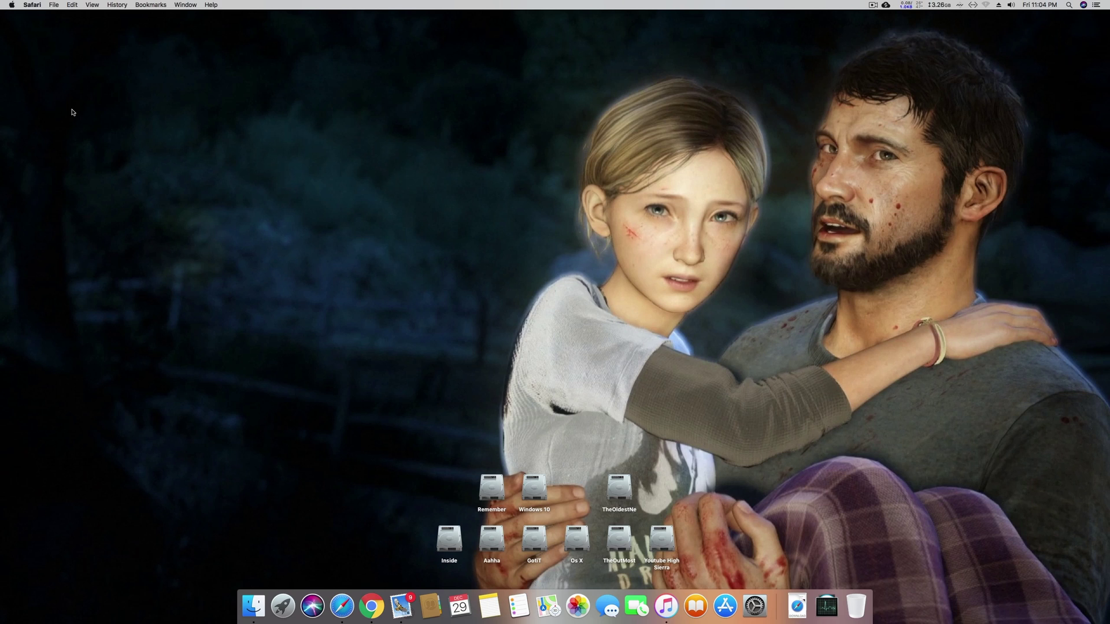
# Open System Report from the Apple menu's About This Mac to see the iMac's hardware overview
pyautogui.click(13, 4)
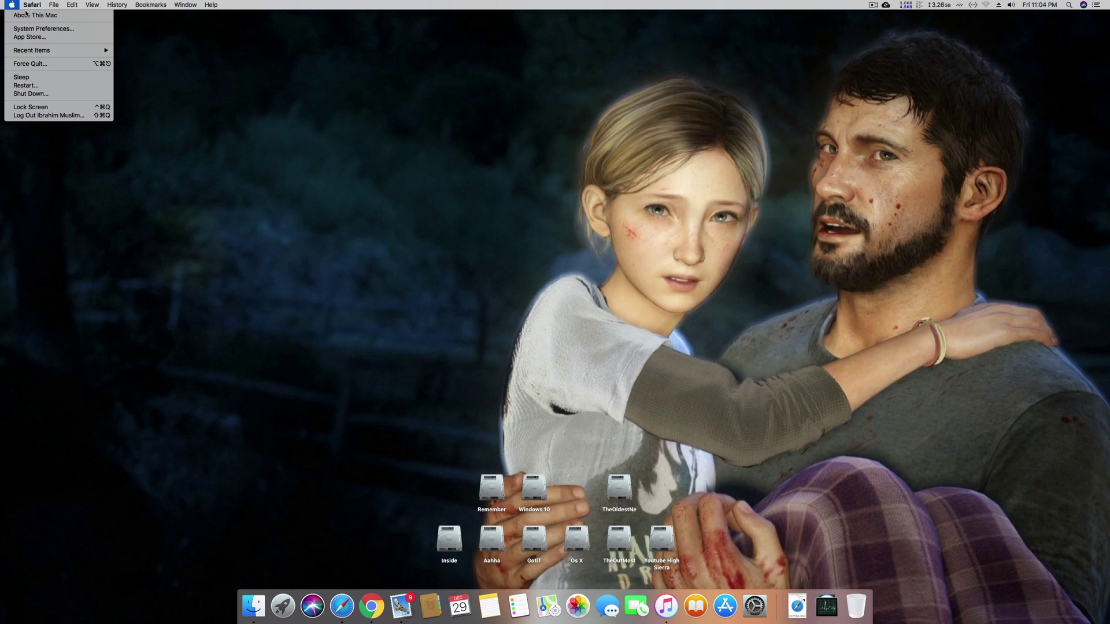
pyautogui.click(34, 17)
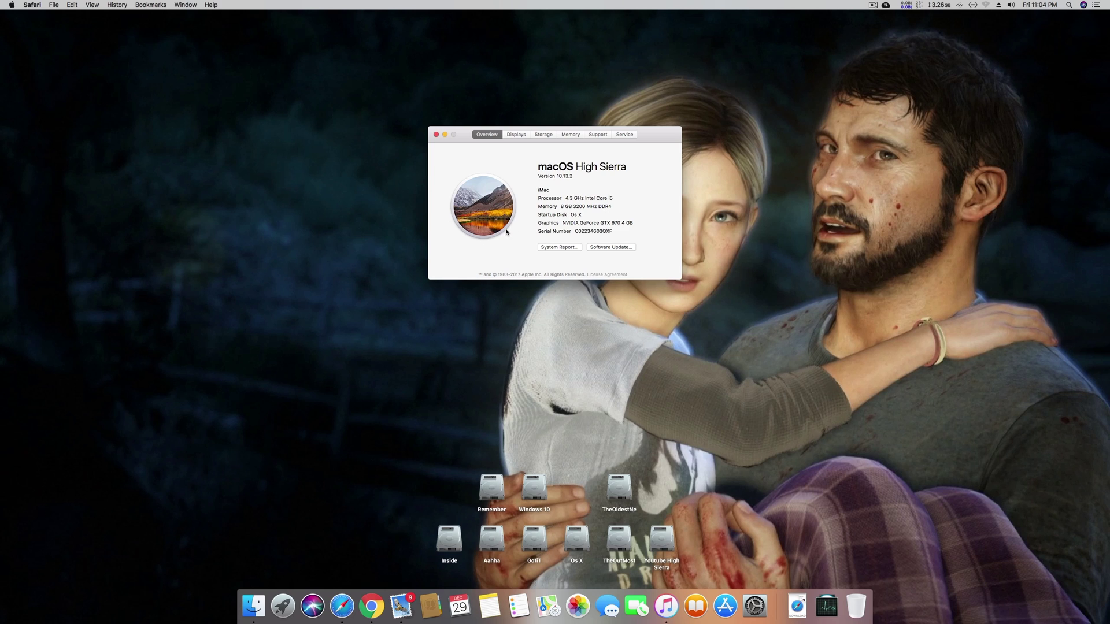
pyautogui.click(560, 248)
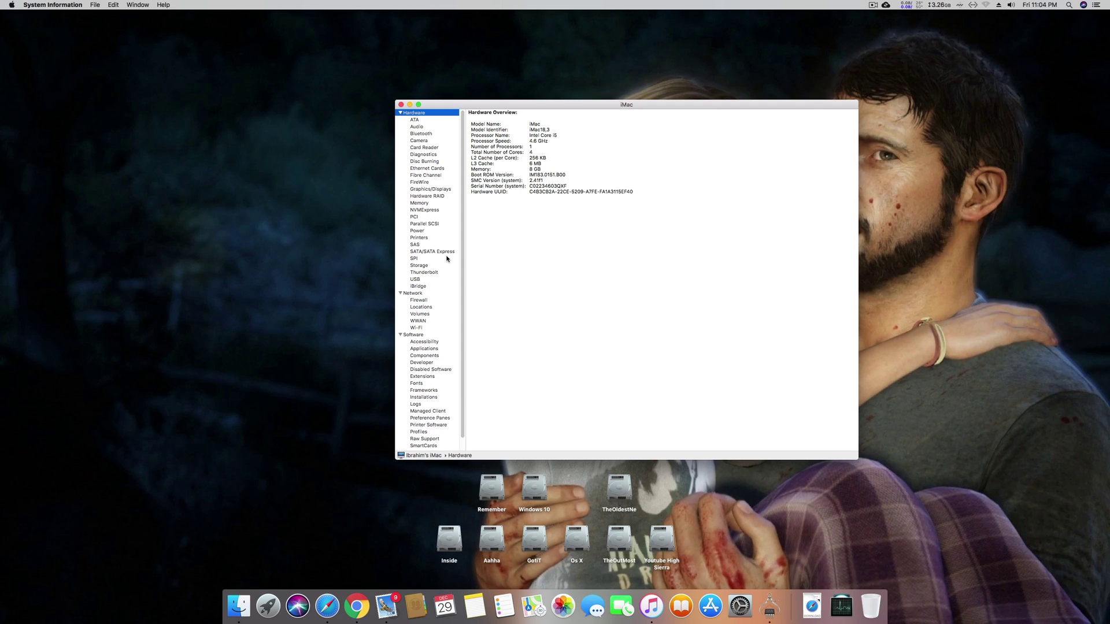
# Inspect the USB 3.1 Bus, low power hub and Optical Mouse, then close the report and notice
pyautogui.click(415, 279)
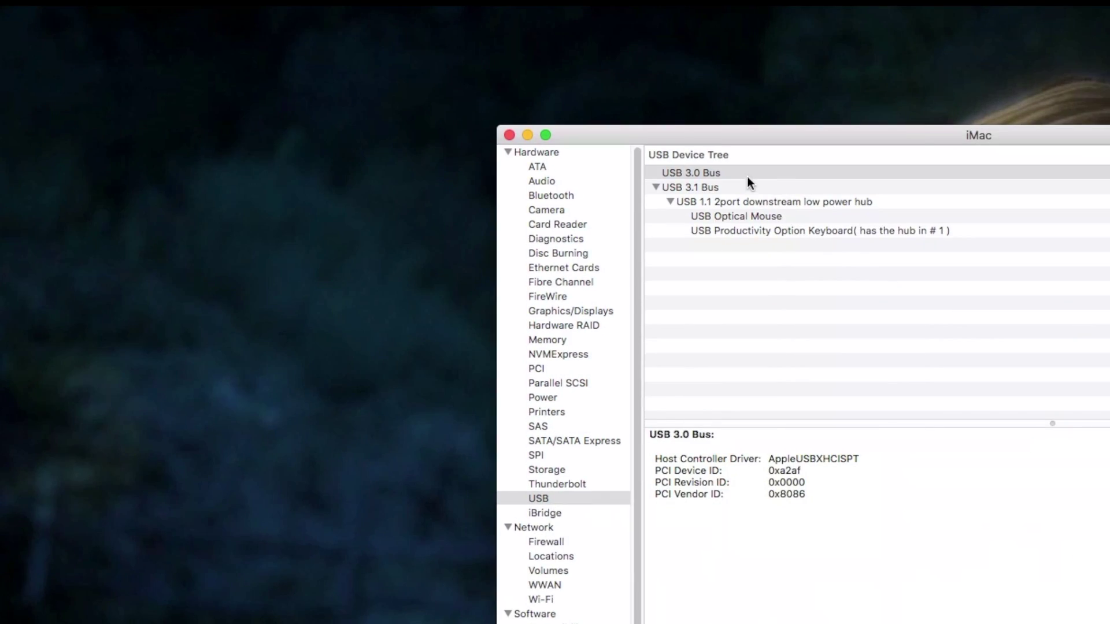
pyautogui.moveTo(953, 223)
pyautogui.mouseDown()
pyautogui.moveTo(317, 69)
pyautogui.moveTo(338, 69)
pyautogui.mouseUp()
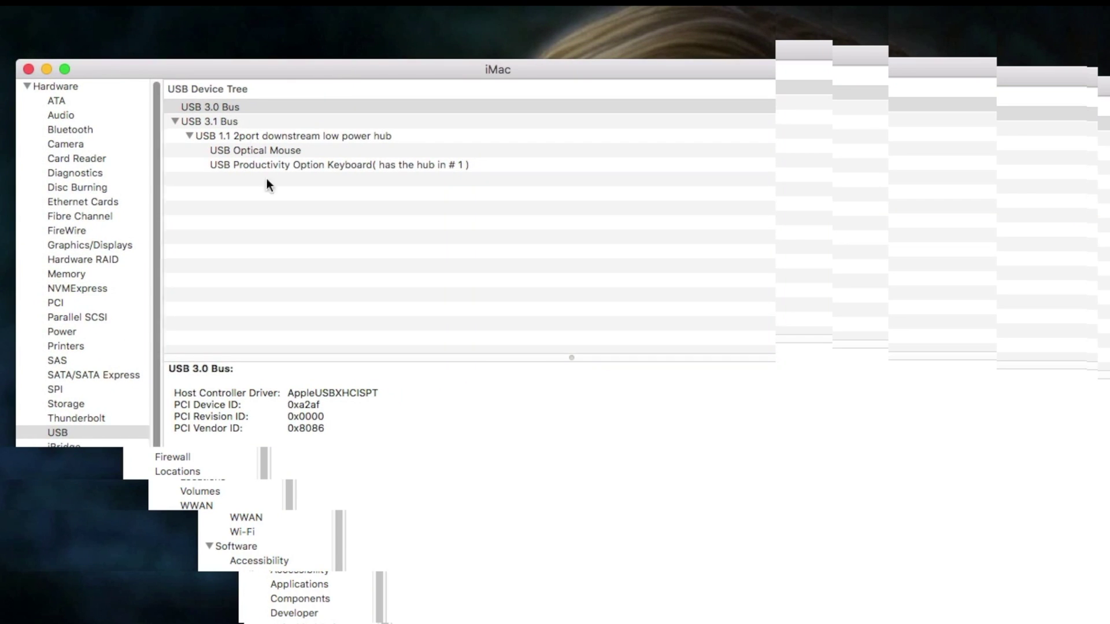
pyautogui.click(211, 121)
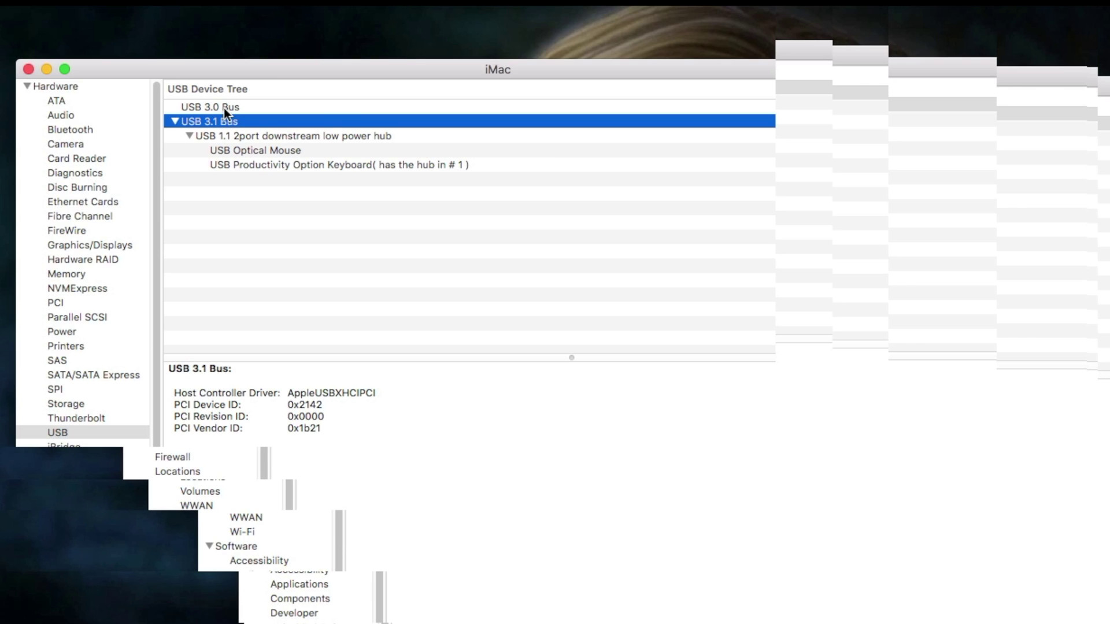
pyautogui.click(251, 137)
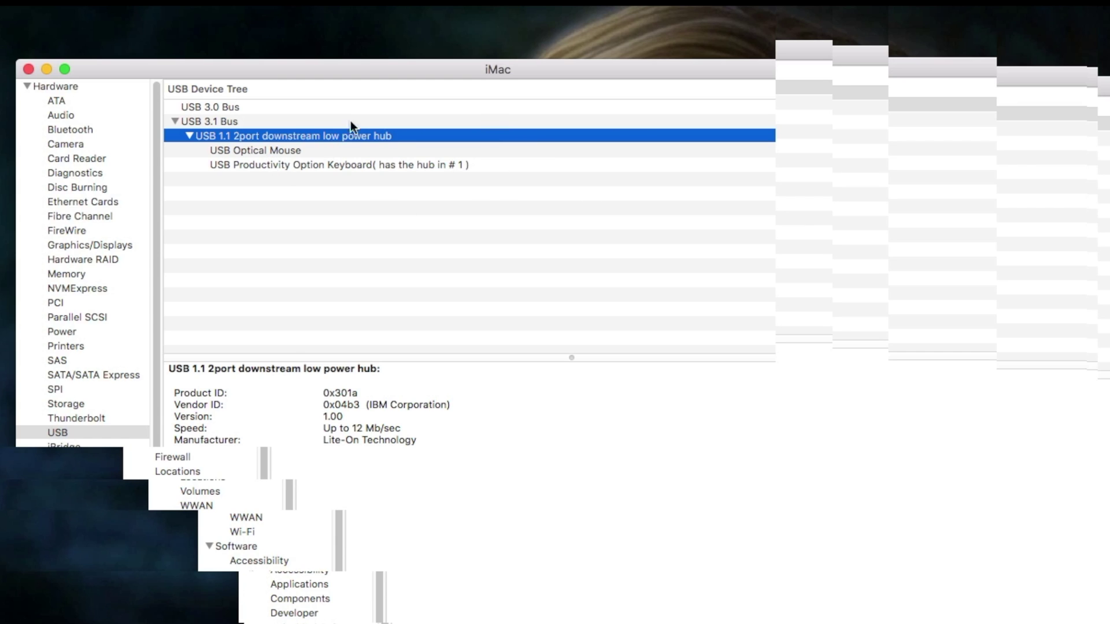
pyautogui.click(374, 150)
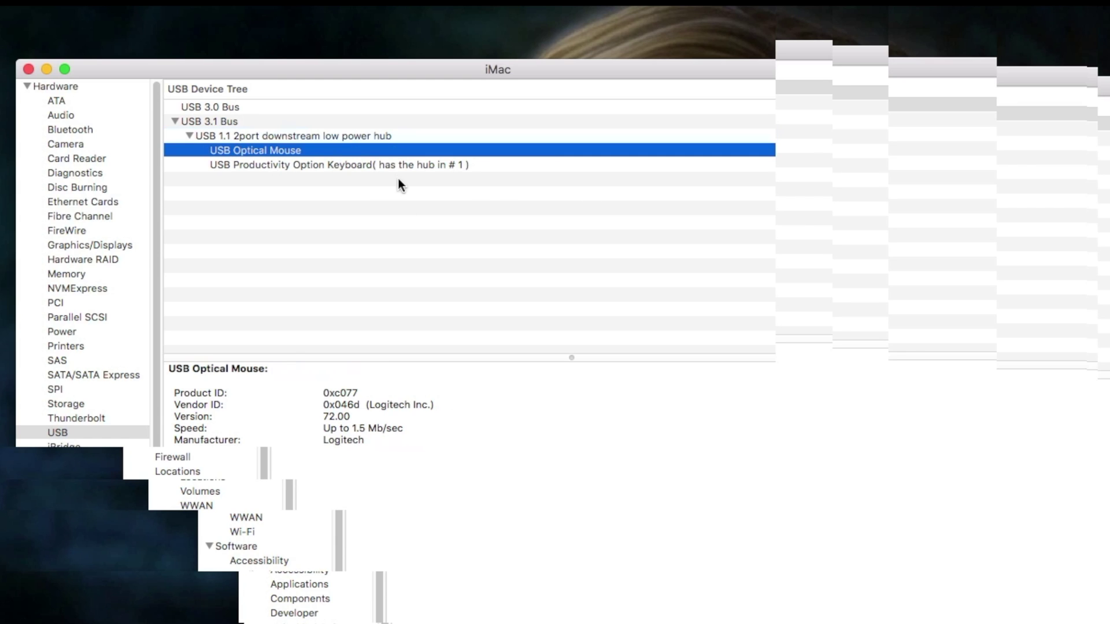
pyautogui.click(30, 70)
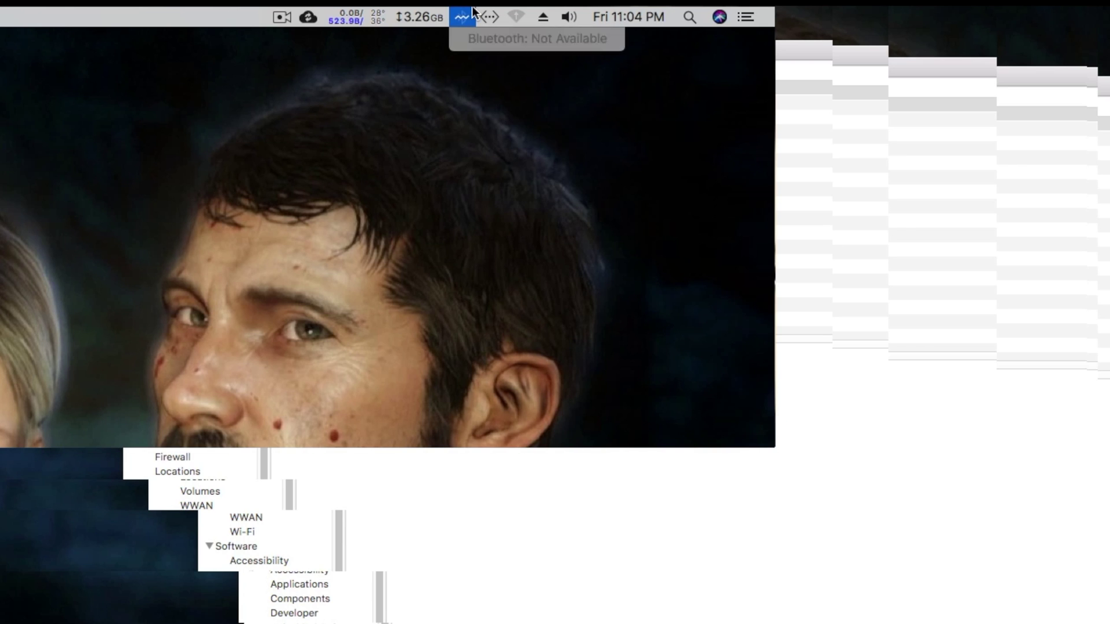
pyautogui.click(462, 16)
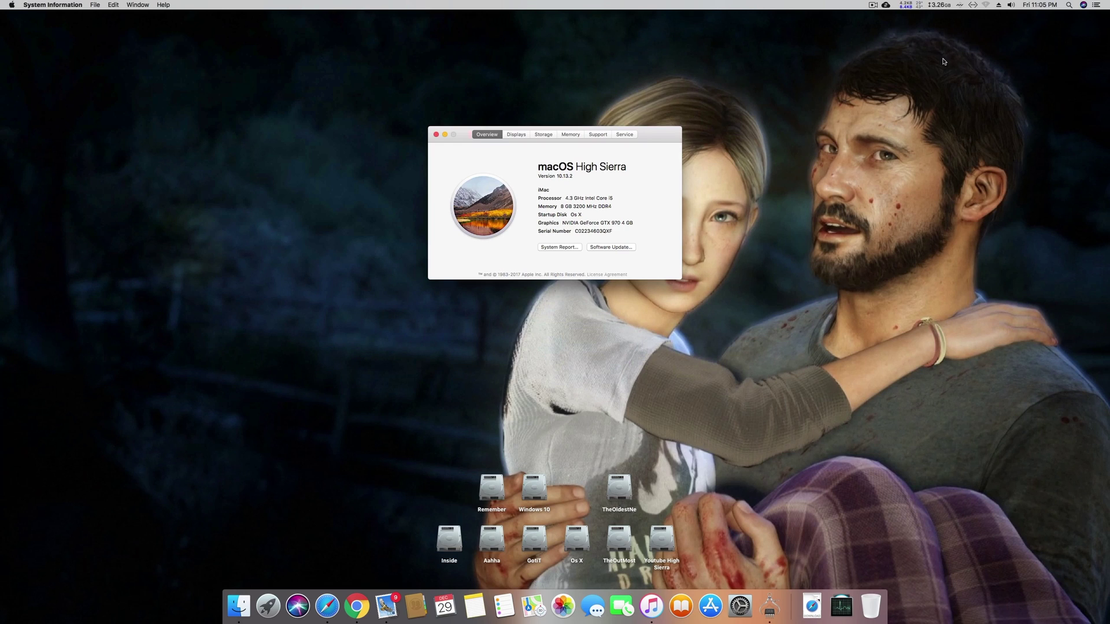
# Shift the About This Mac overview window slightly
pyautogui.moveTo(669, 139); pyautogui.dragTo(687, 146)
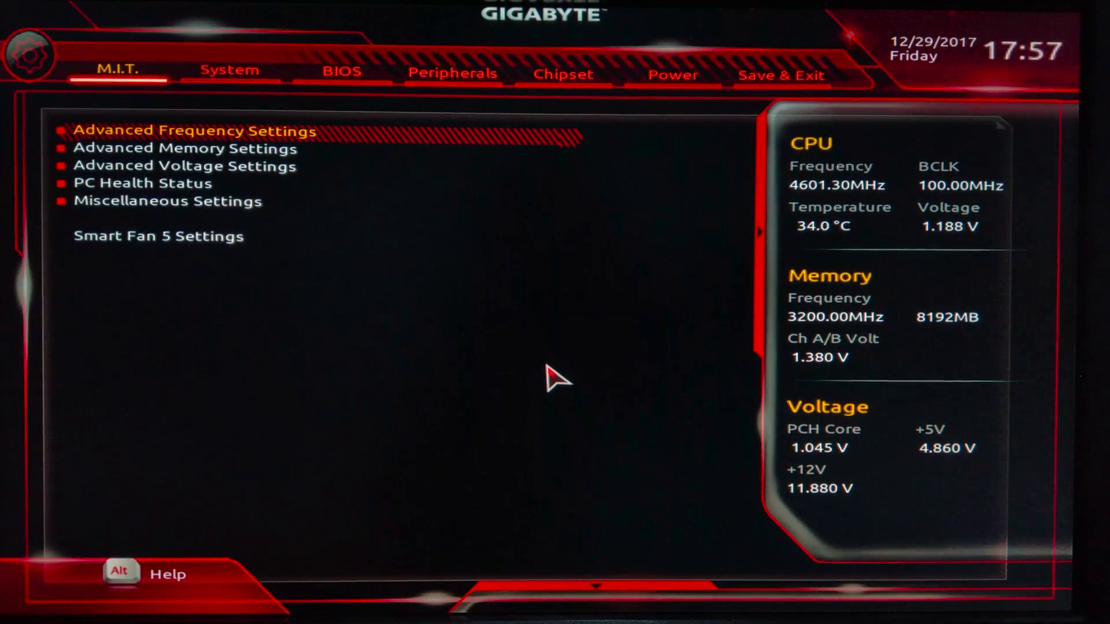
# Move across the BIOS tabs, past Boot and Peripherals, toward the Chipset page
pyautogui.press('Right')
pyautogui.press('Right')
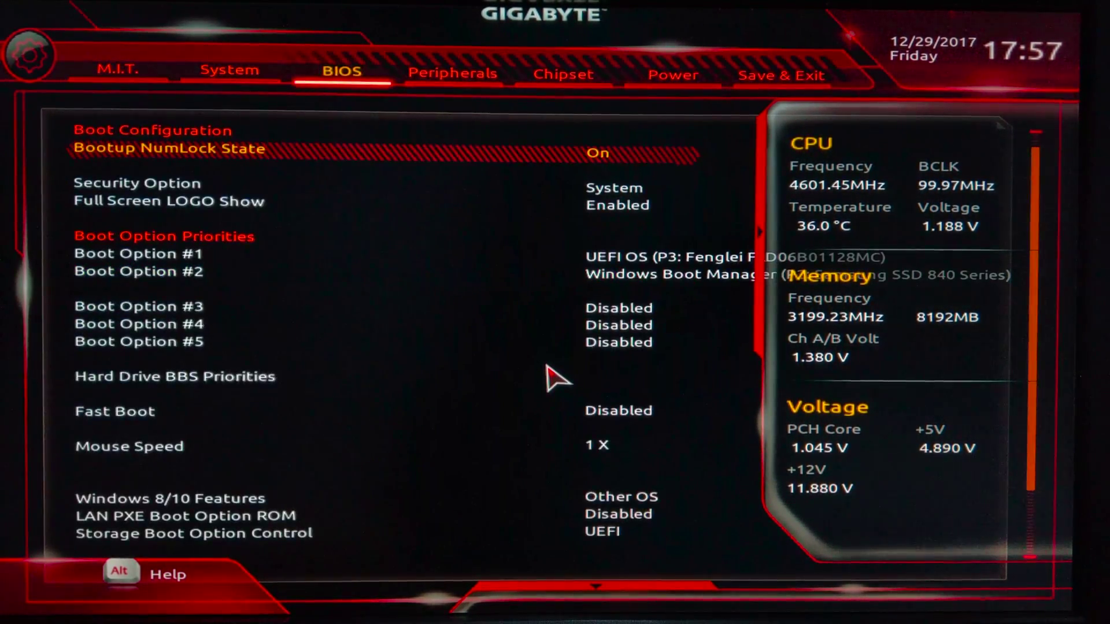
pyautogui.press('Right')
pyautogui.press('ctrl')
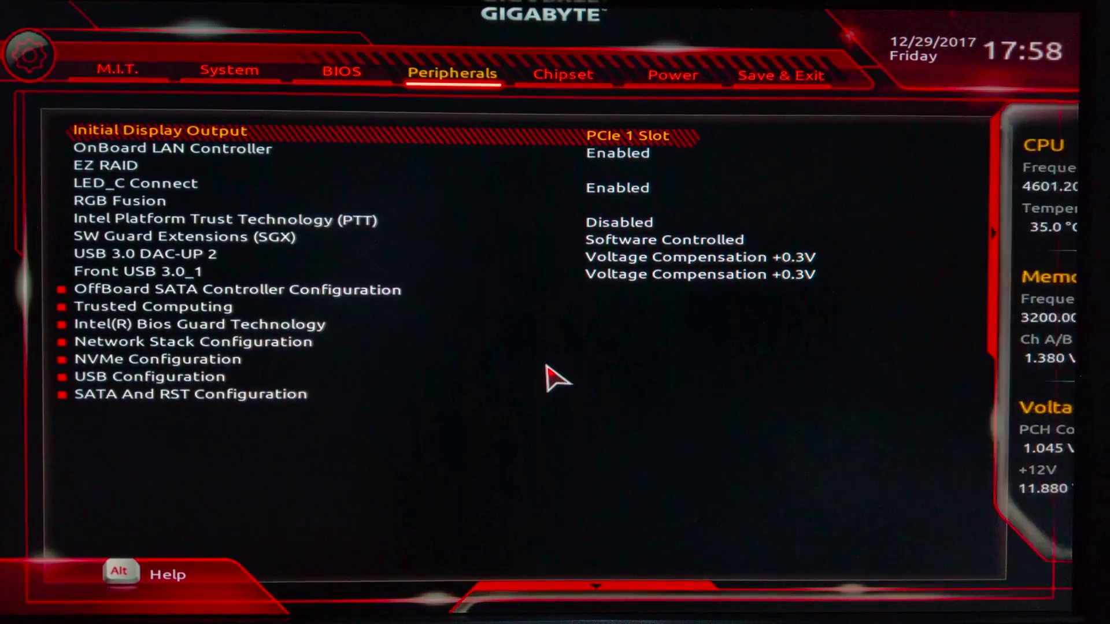
pyautogui.press('Right')
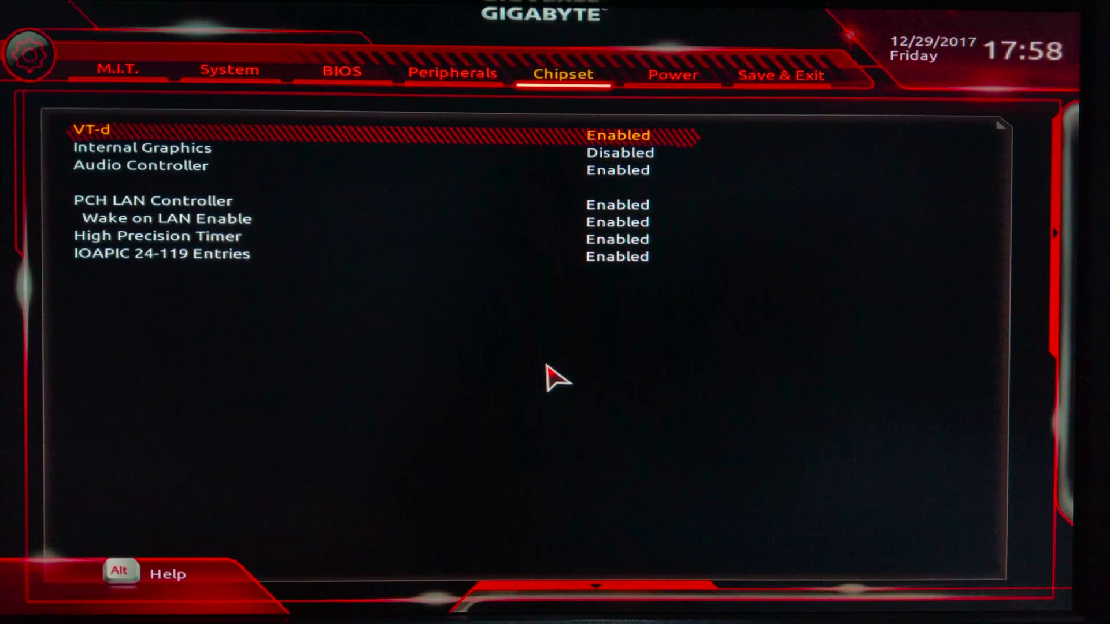
# Set VT-d to Disabled and move on to the Save & Exit options
pyautogui.press('Return')
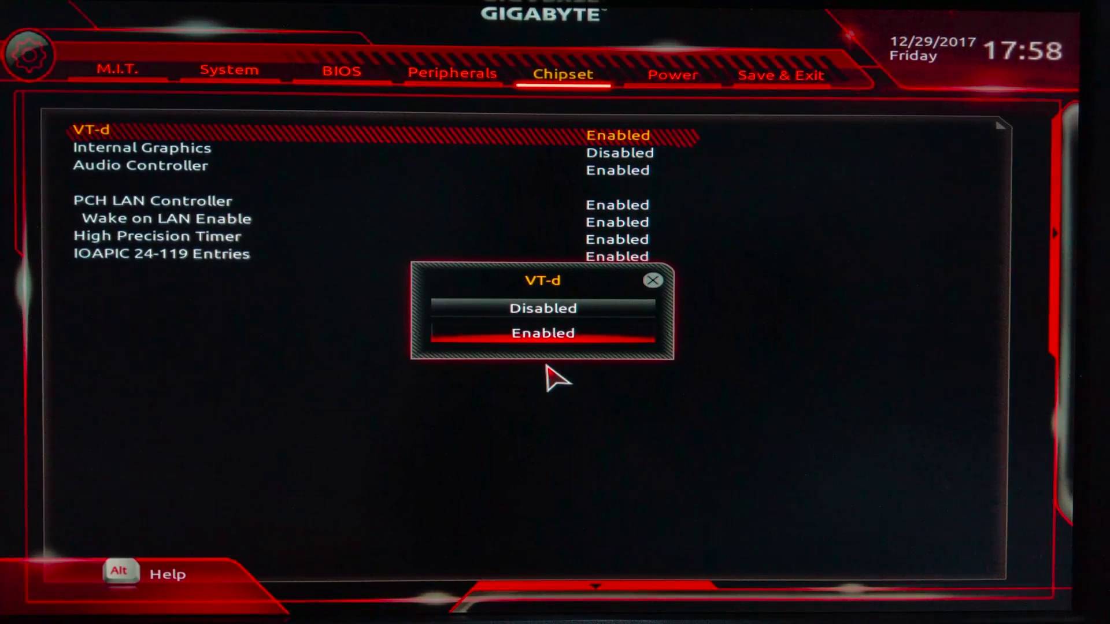
pyautogui.press('Up')
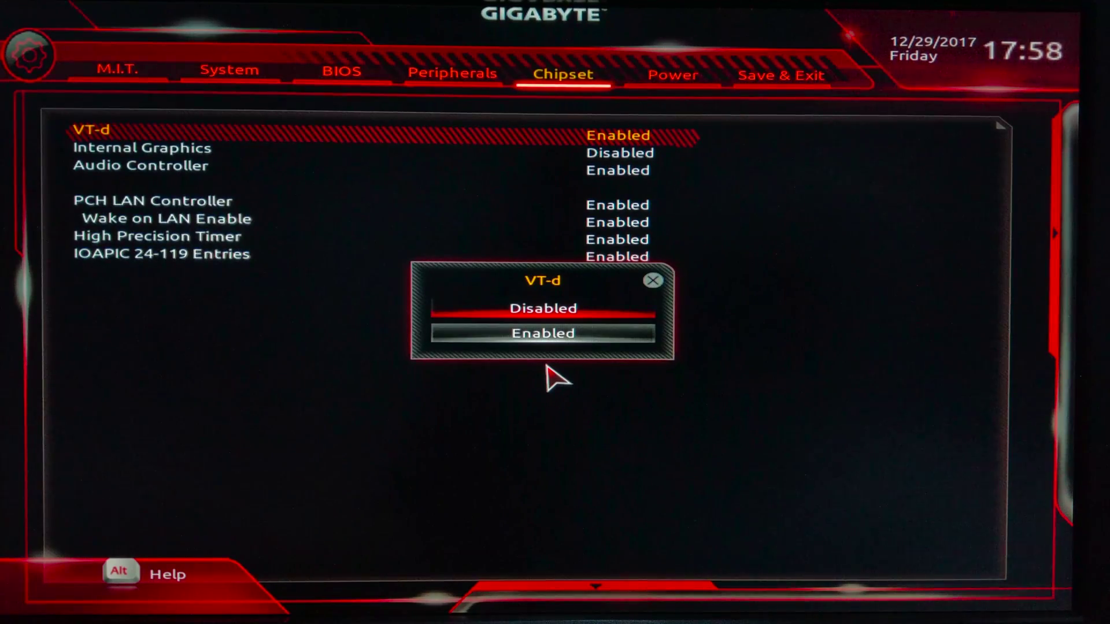
pyautogui.press('Return')
pyautogui.press('Right')
pyautogui.press('Right')
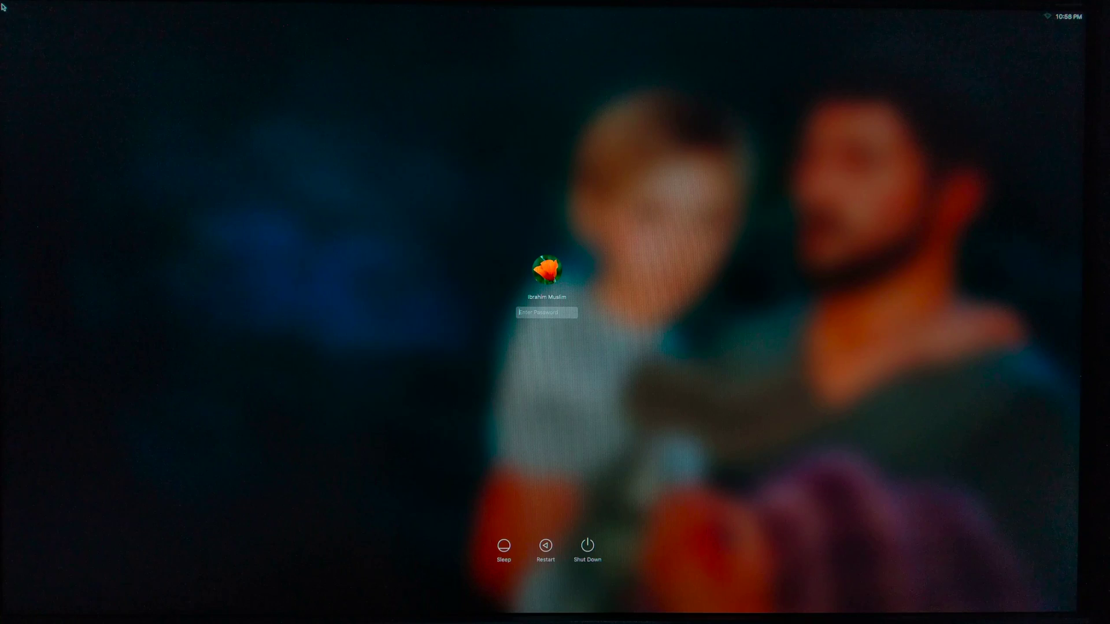
pyautogui.write('••••••••')
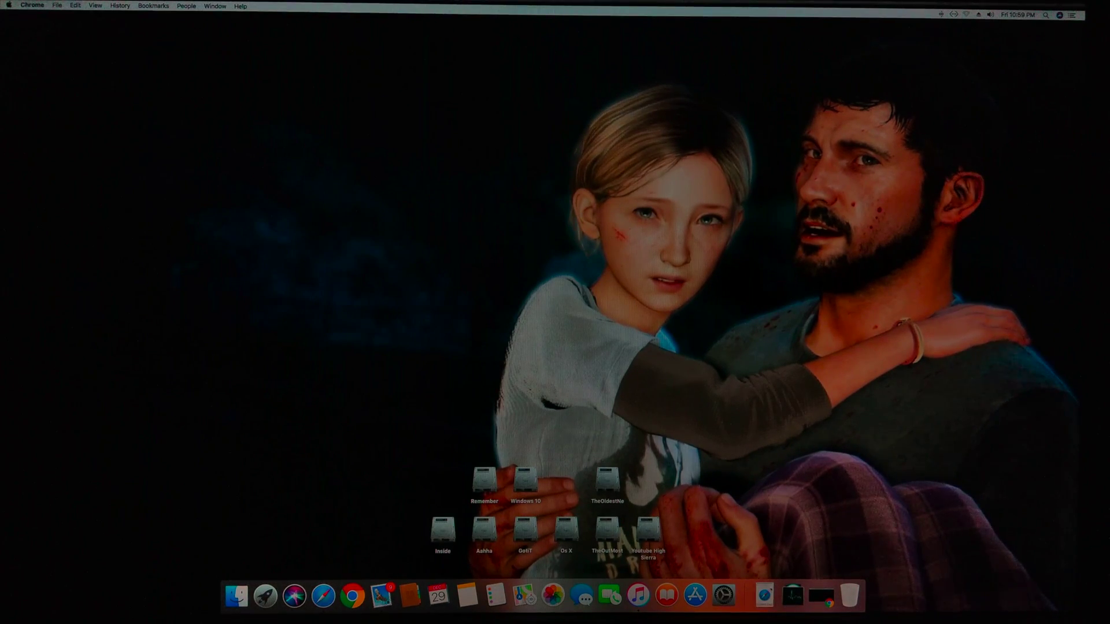
# Reopen System Report from the Apple menu's About This Mac to see the hardware overview
pyautogui.click(10, 5)
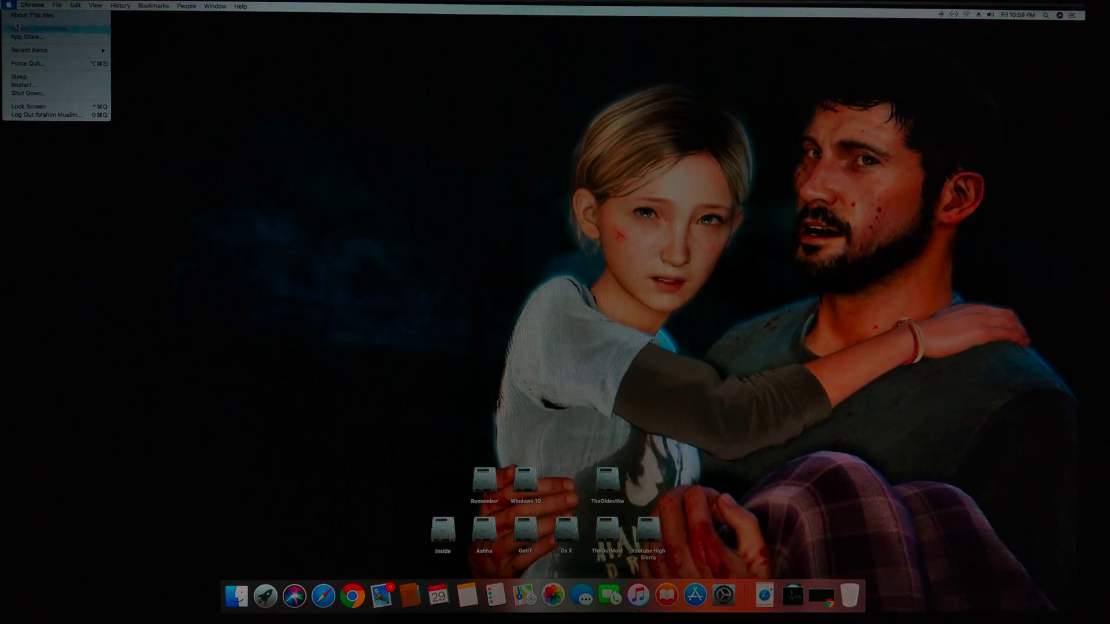
pyautogui.click(34, 15)
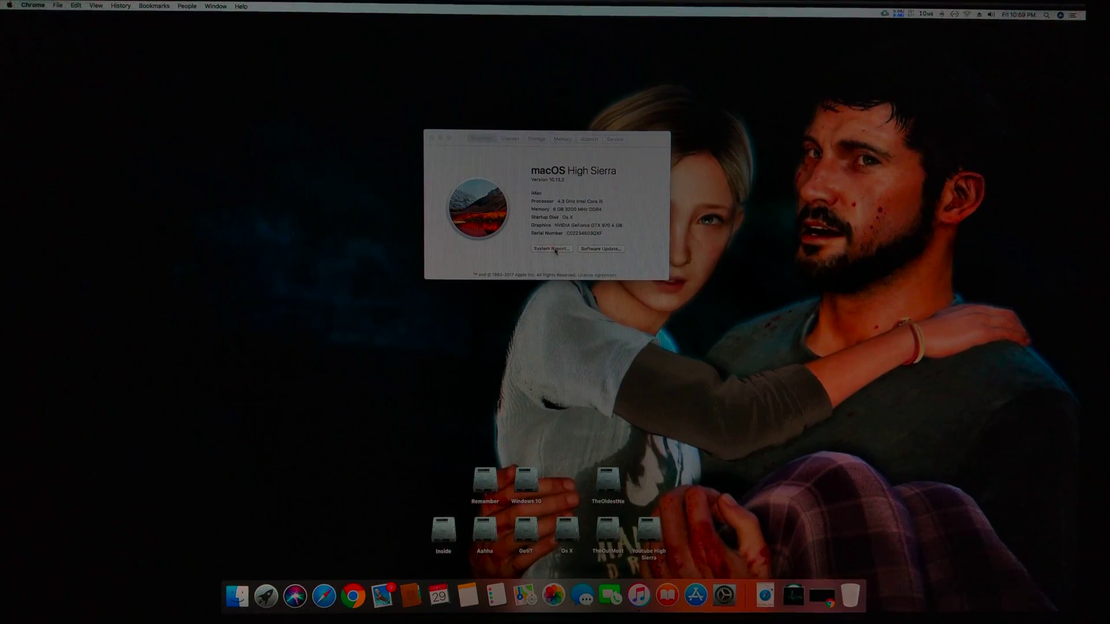
pyautogui.click(551, 249)
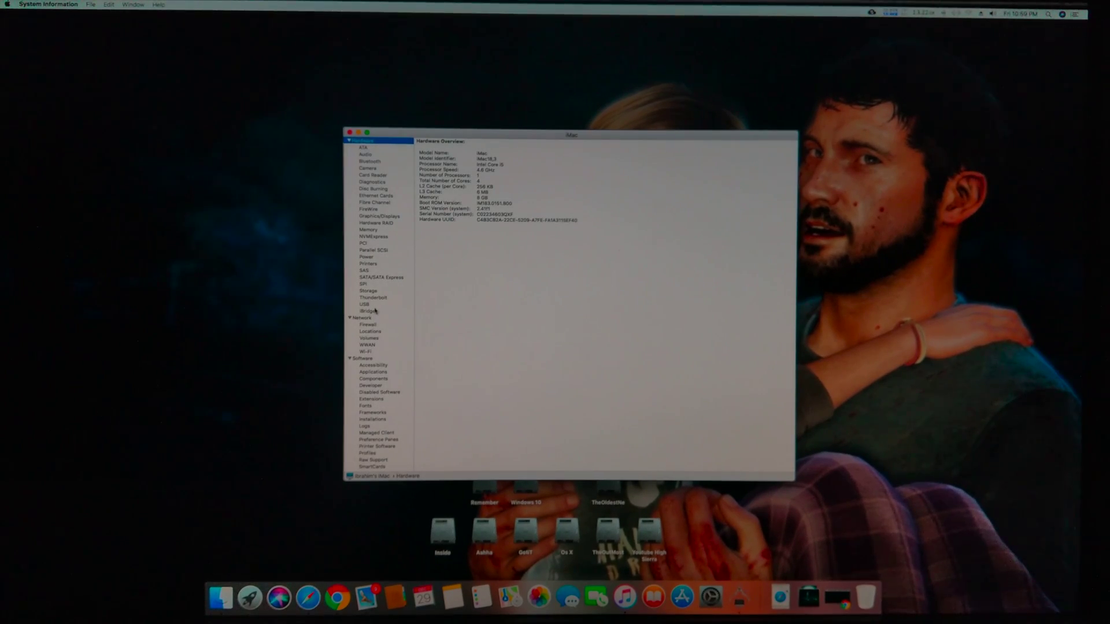
# Expand the USB device tree and inspect the newly listed USB 2.0 Hub [MTT]
pyautogui.click(372, 304)
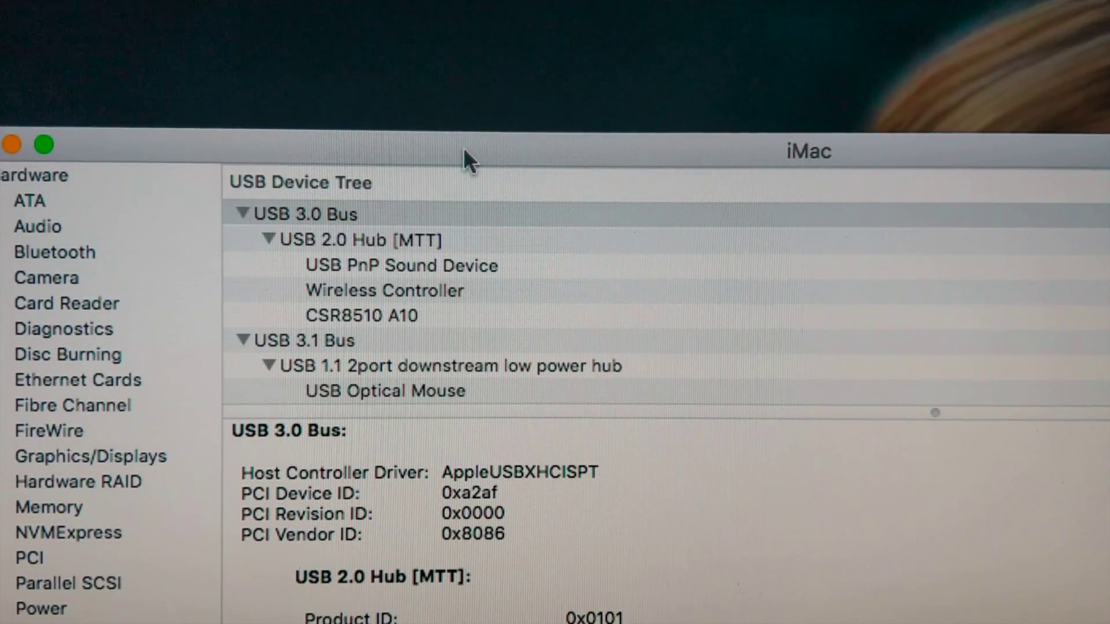
pyautogui.moveTo(463, 147); pyautogui.dragTo(636, 54)
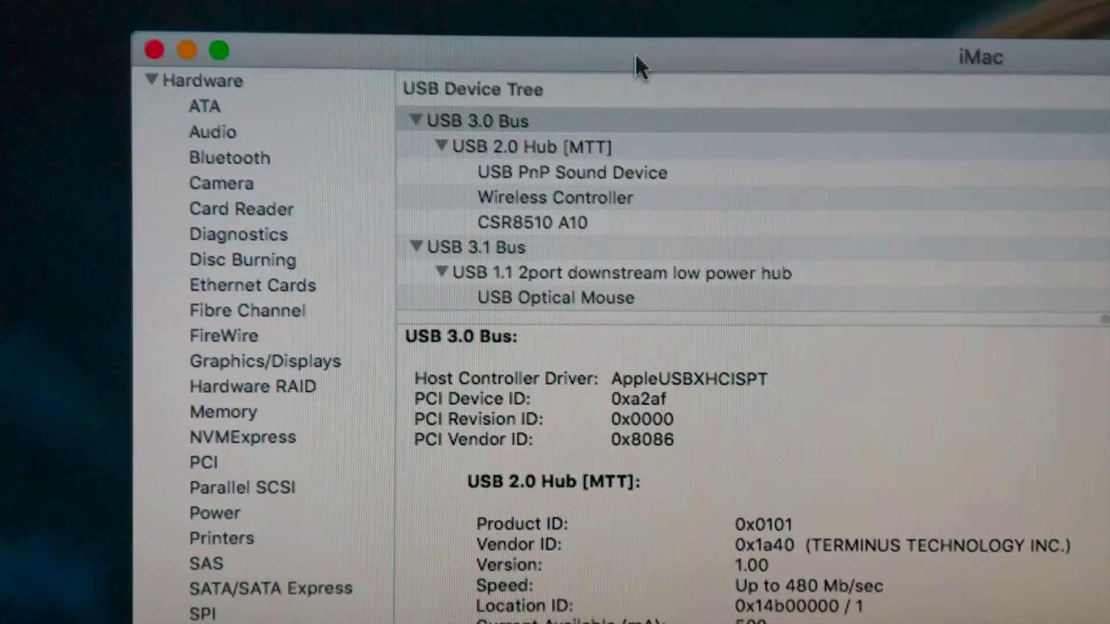
pyautogui.moveTo(617, 319); pyautogui.dragTo(616, 420)
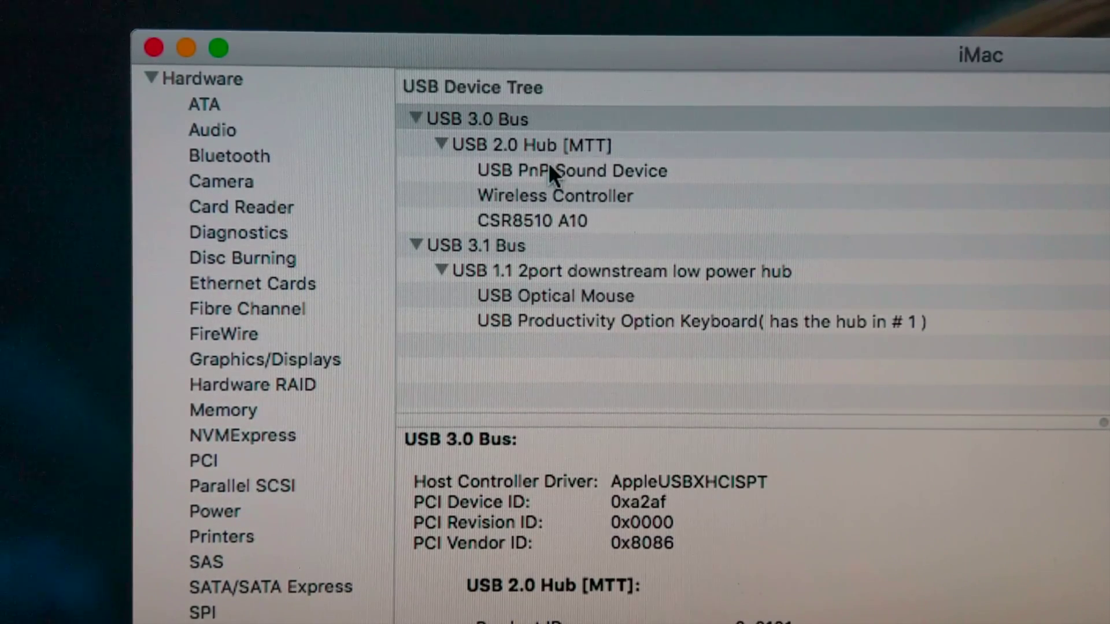
pyautogui.click(518, 148)
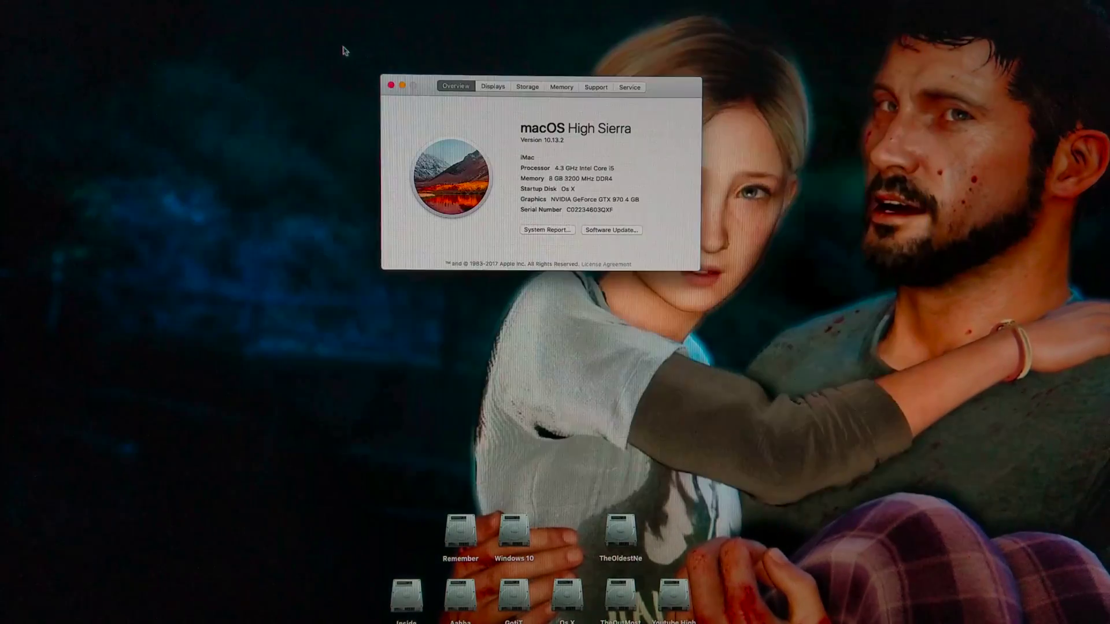
pyautogui.click(346, 47)
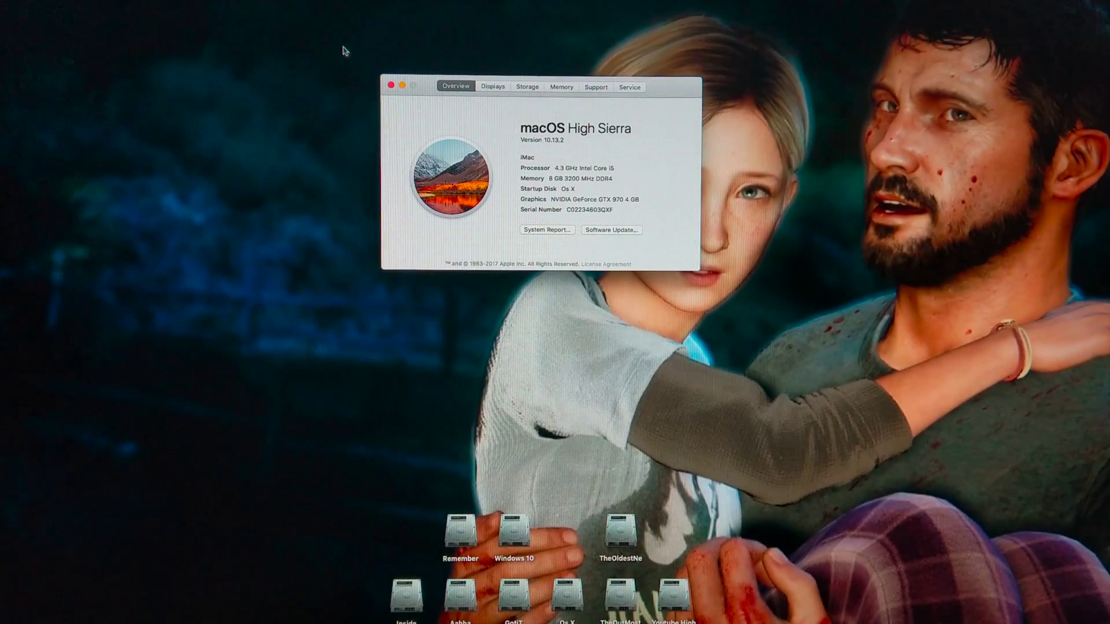